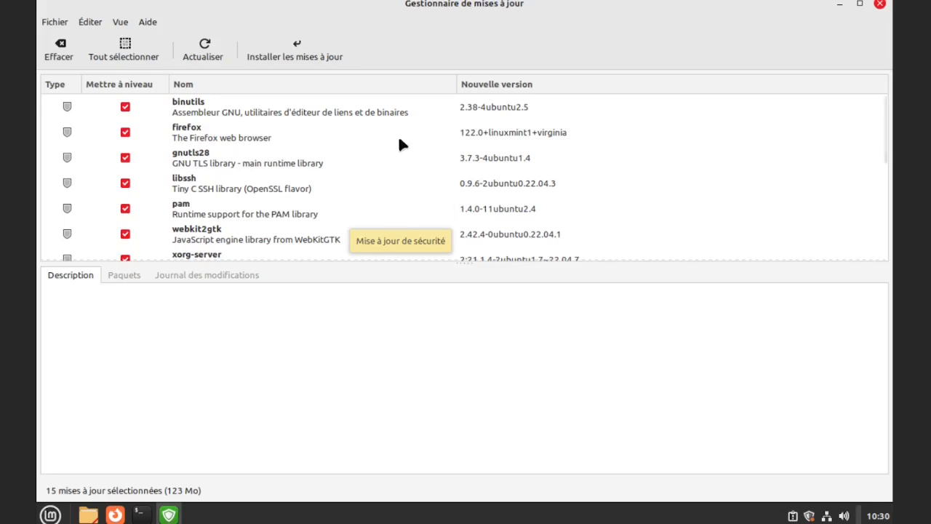
- Install all selected updates, accept the additional linux 5.15.0-92 packages, authenticate with the account password, and close the update manager
left_click(297, 48)
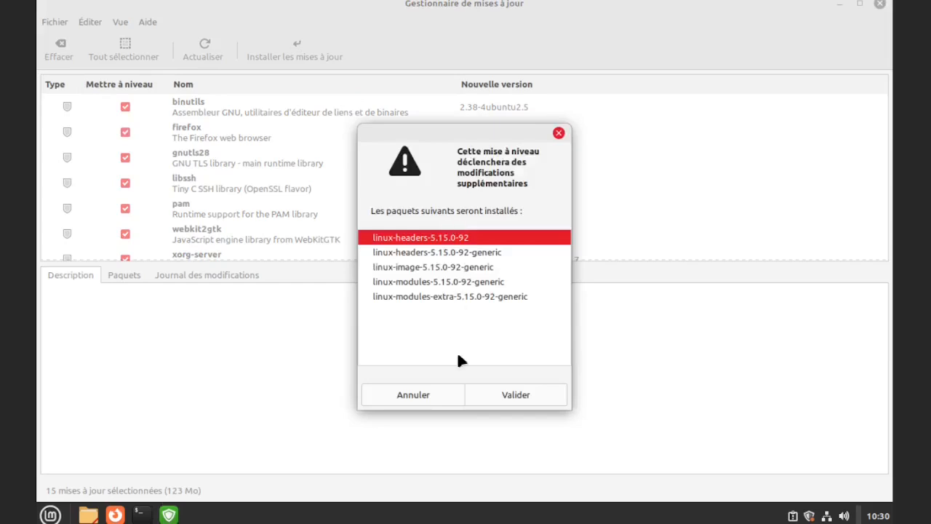
left_click(494, 397)
type("•")
key("Return")
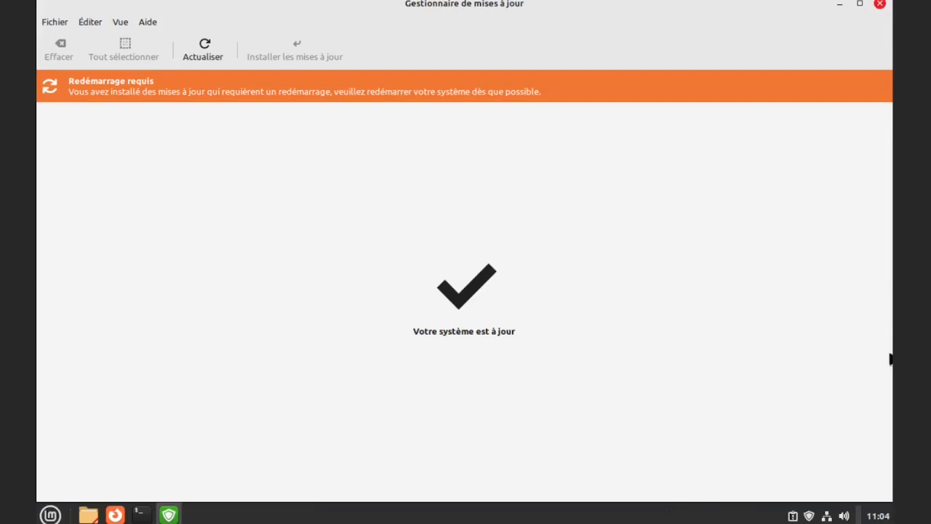
left_click(879, 5)
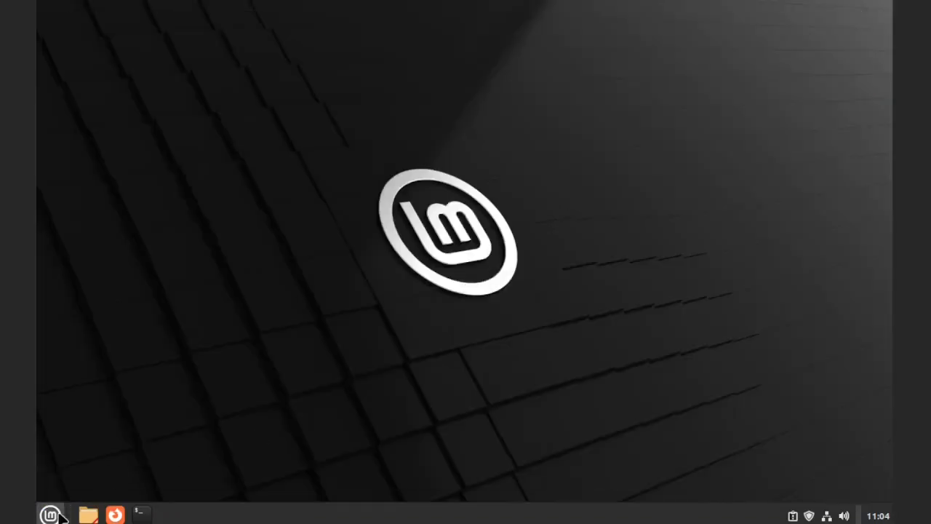
- Restart the computer and log back in to the session with the account password
left_click(52, 515)
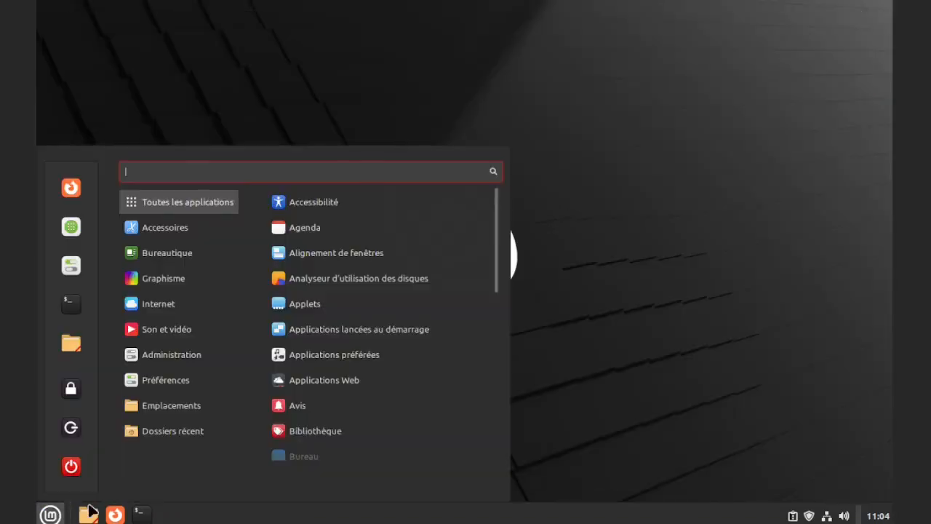
left_click(59, 466)
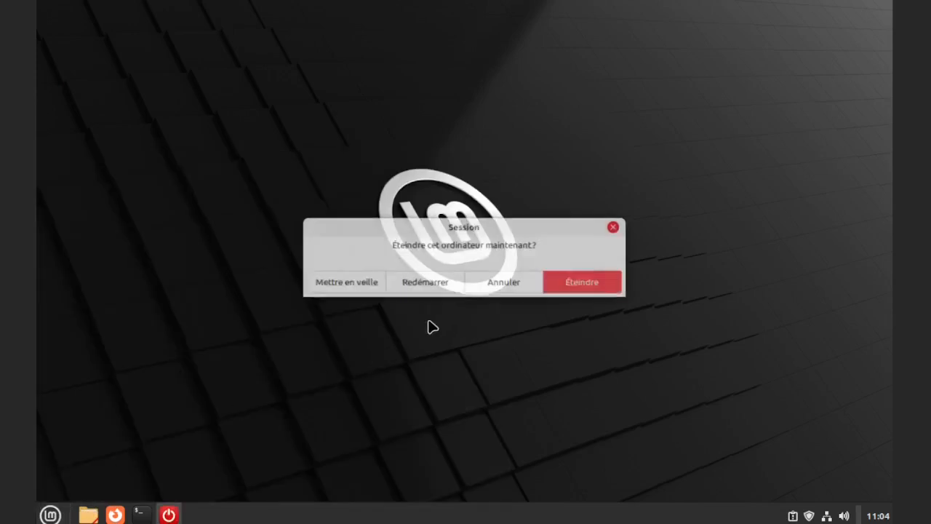
left_click(430, 284)
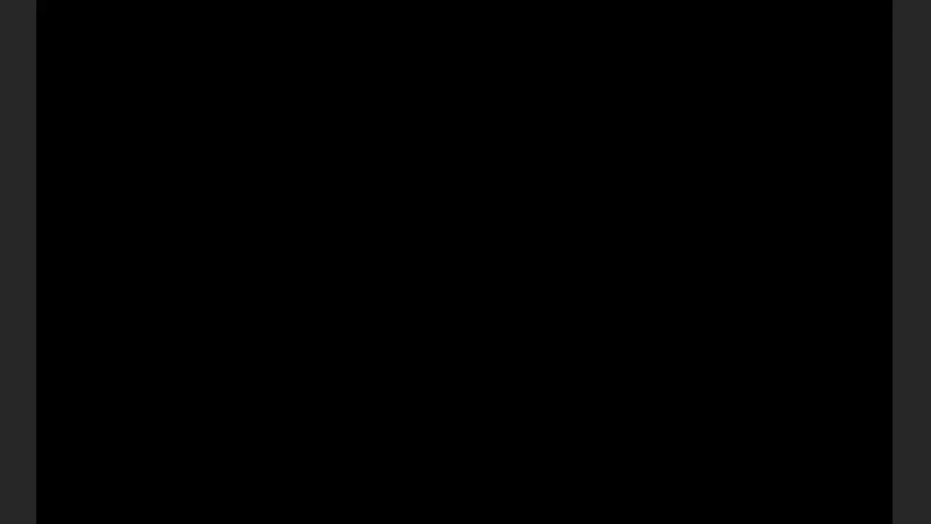
type("•")
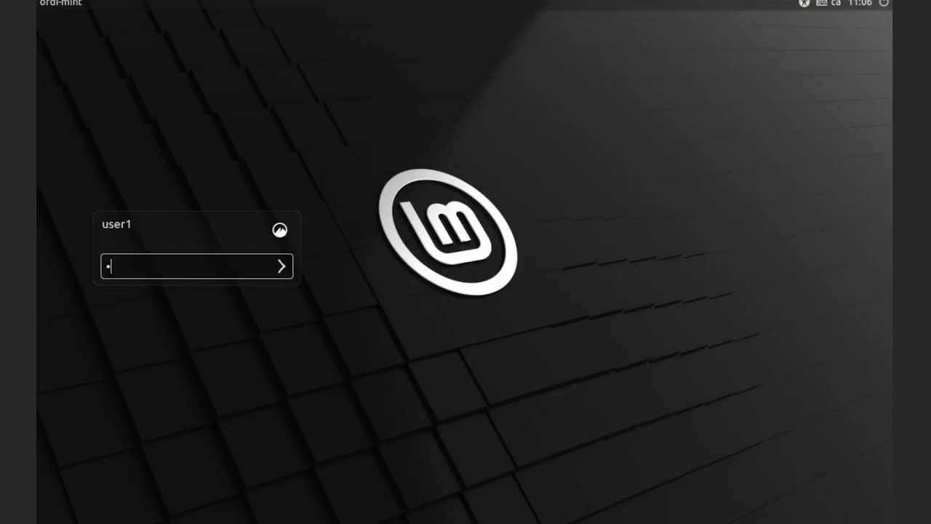
key("Return")
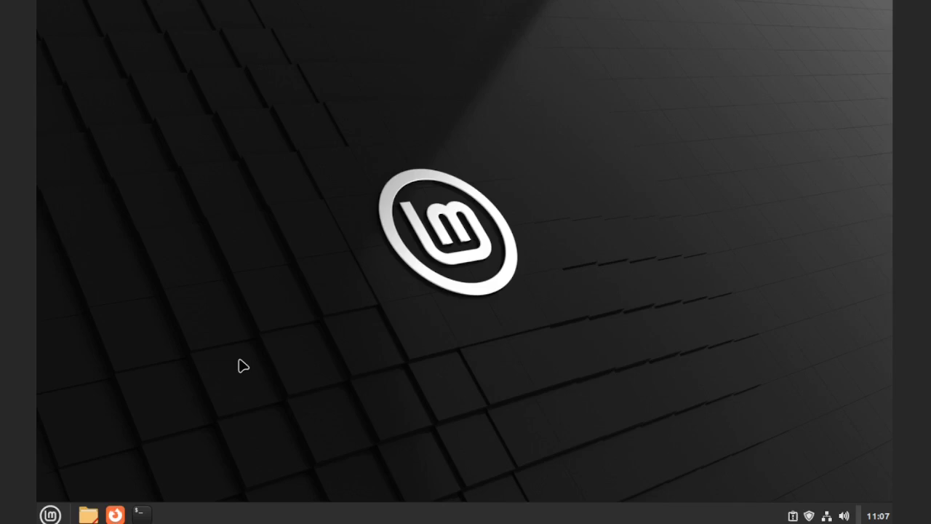
- In Firefox, search the web for "linux mint blog" and open The Linux Mint Blog
left_click(115, 514)
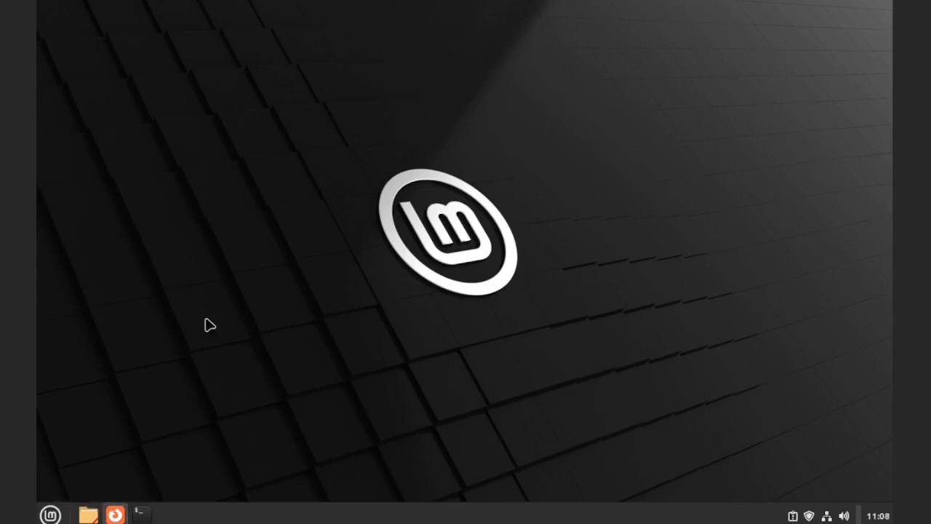
type("linux mint blog")
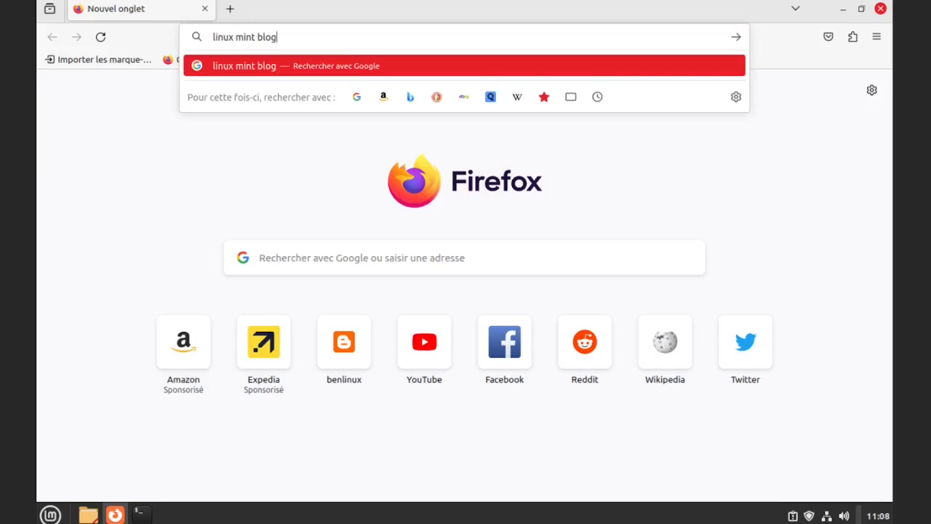
key("Return")
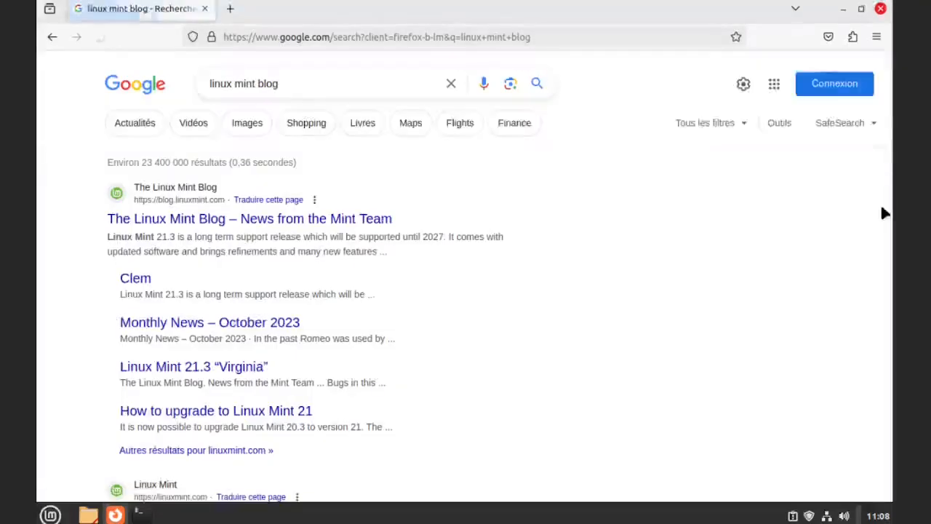
left_click(198, 219)
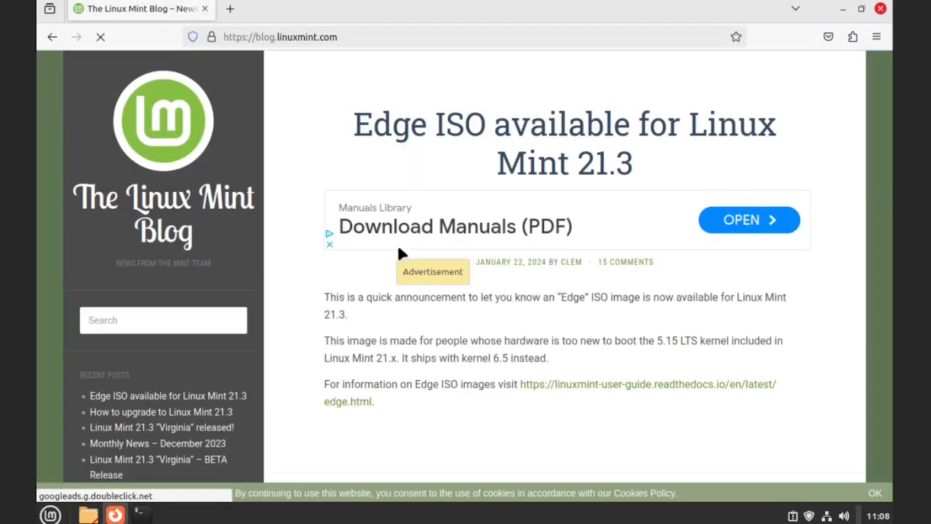
- Open the blog post "How to upgrade to Linux Mint 21.3"
scroll(397, 254, "down", 5)
left_click(395, 264)
scroll(728, 269, "up", 3)
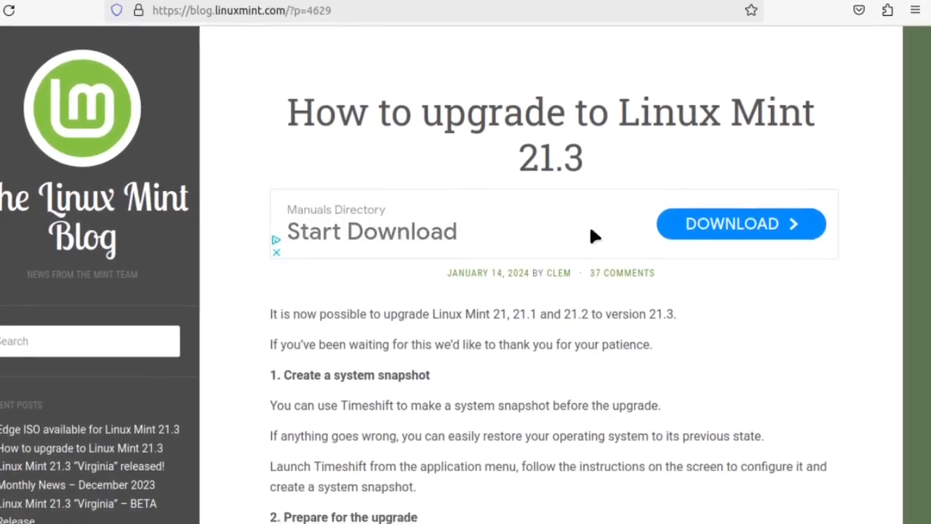
- Read which Linux Mint versions can be upgraded and the section on creating a system snapshot, highlighting the key lines
scroll(568, 317, "down", 2)
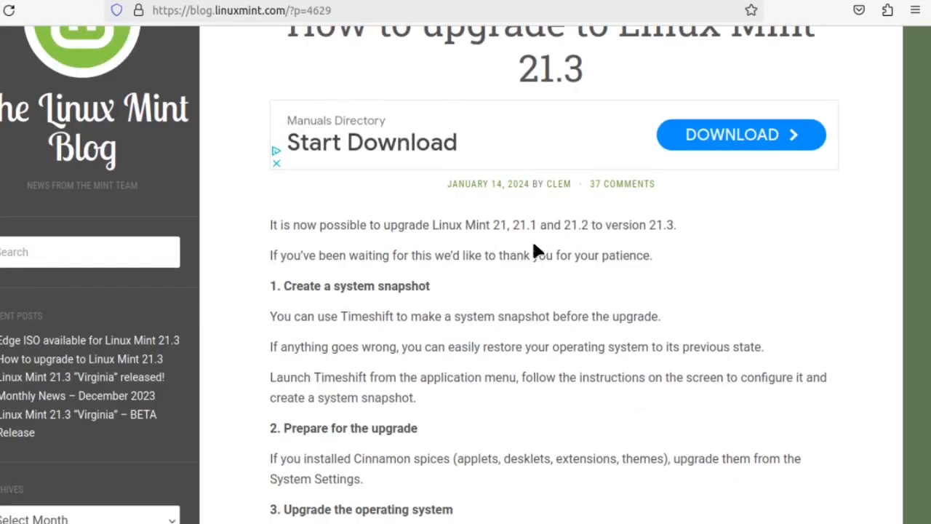
triple_click(508, 234)
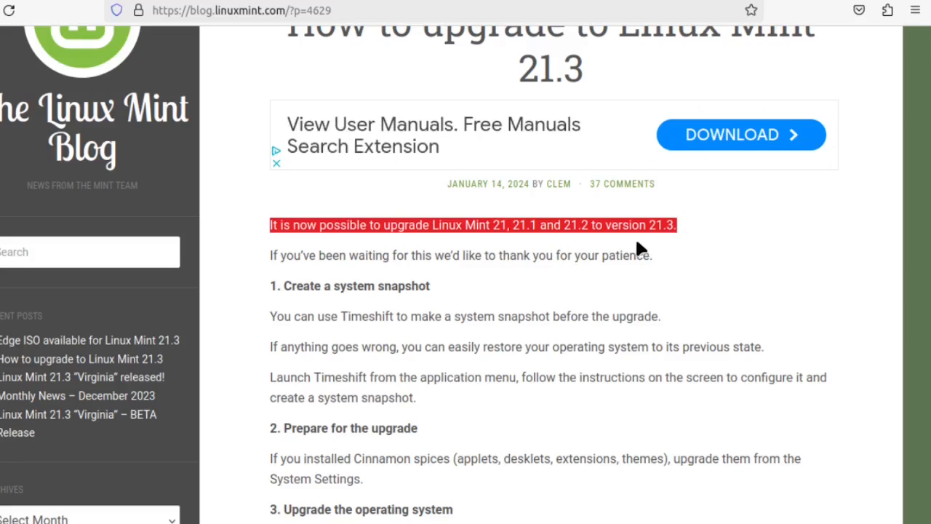
scroll(458, 211, "down", 2)
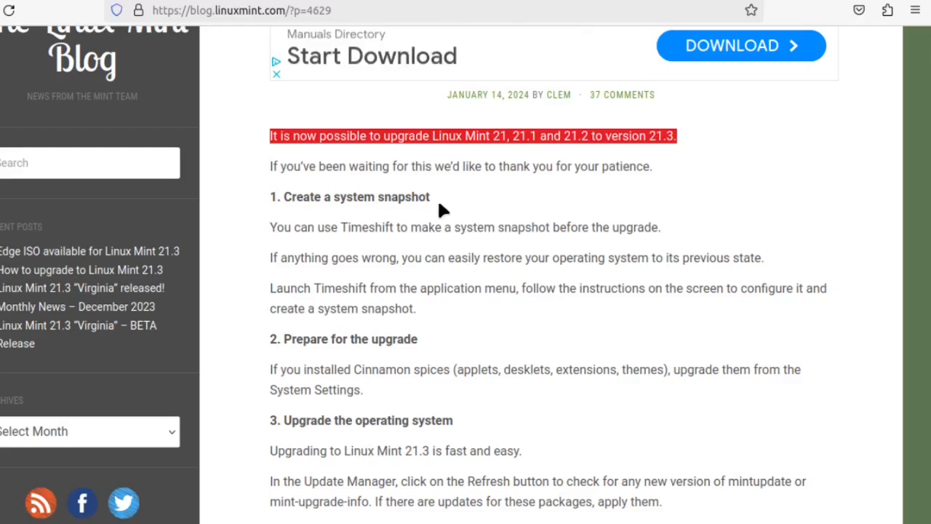
left_click_drag(285, 197, 427, 196)
left_click(428, 196)
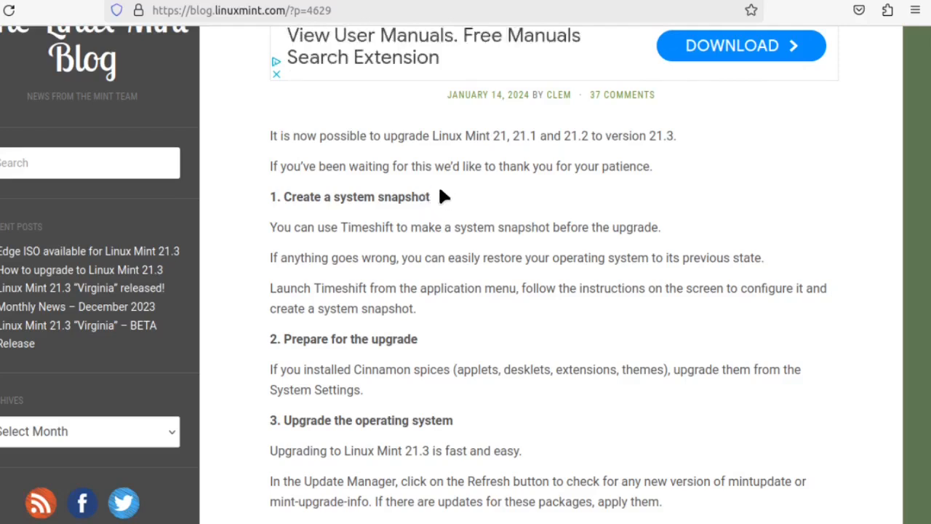
scroll(441, 187, "down", 3)
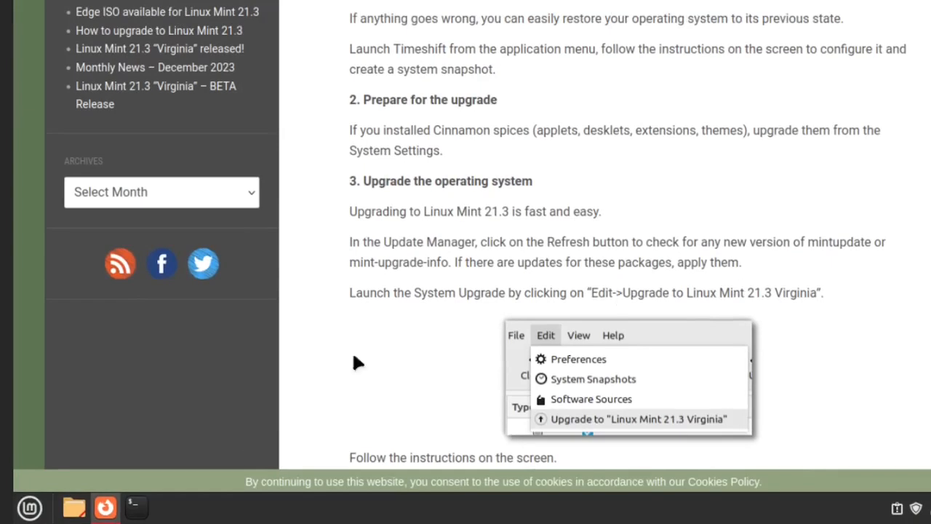
- Switch to the system settings and display the downloadable applets
left_click(29, 507)
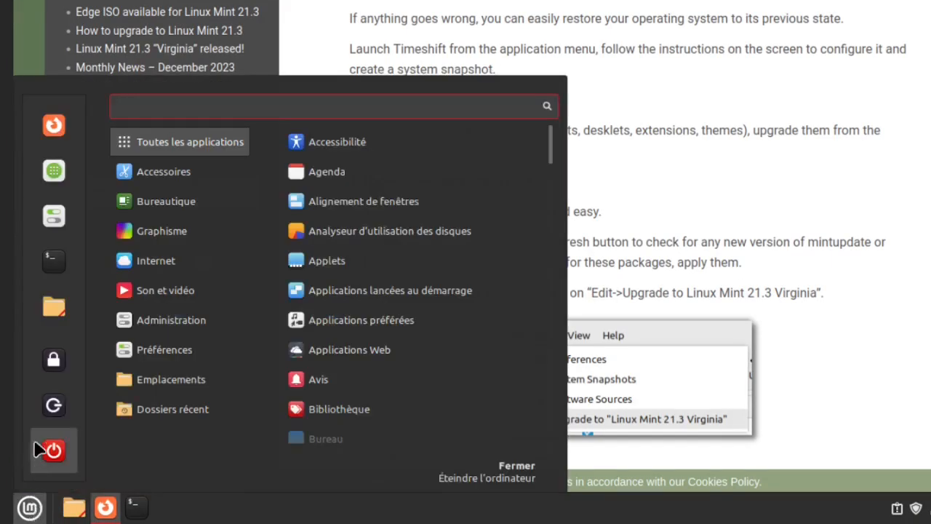
left_click(56, 218)
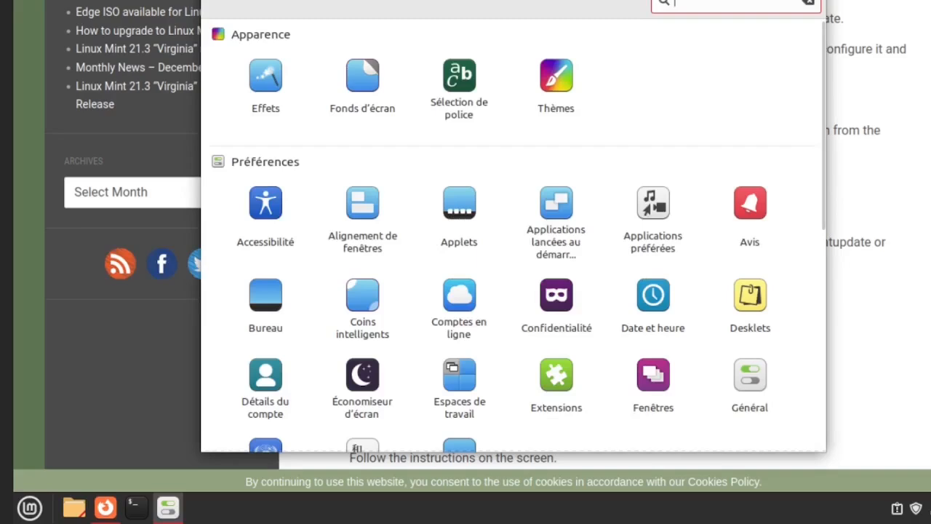
left_click(465, 218)
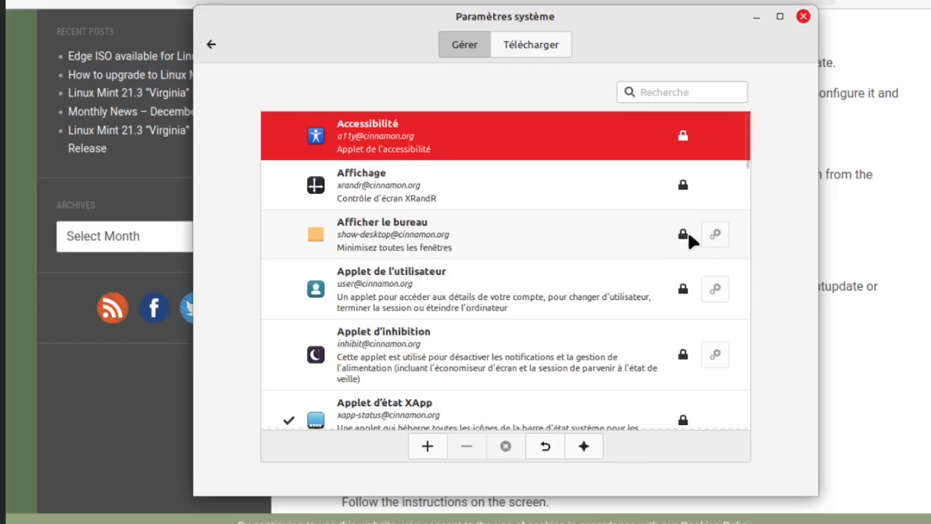
mouse_move(683, 240)
left_click(524, 43)
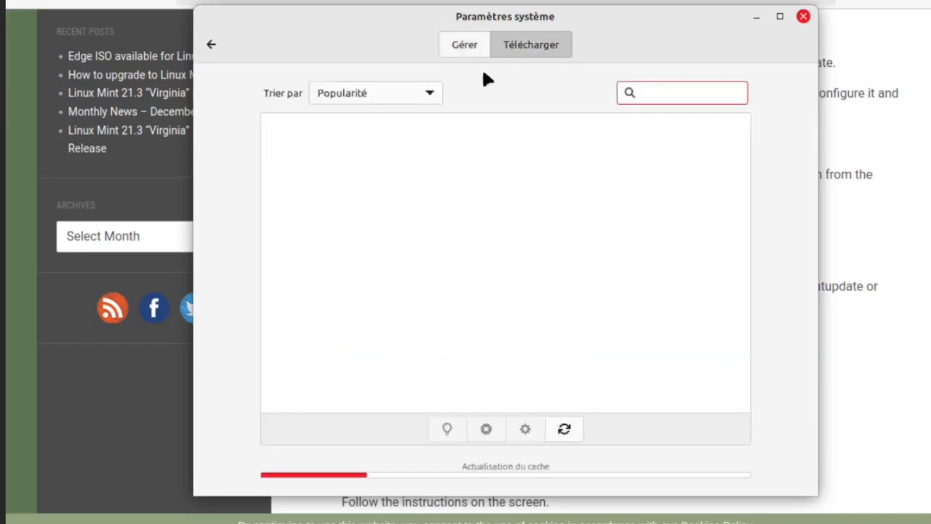
- Sort the downloadable applets by "Mise à niveau possible", check for pending upgrades, and close the system settings
left_click(435, 92)
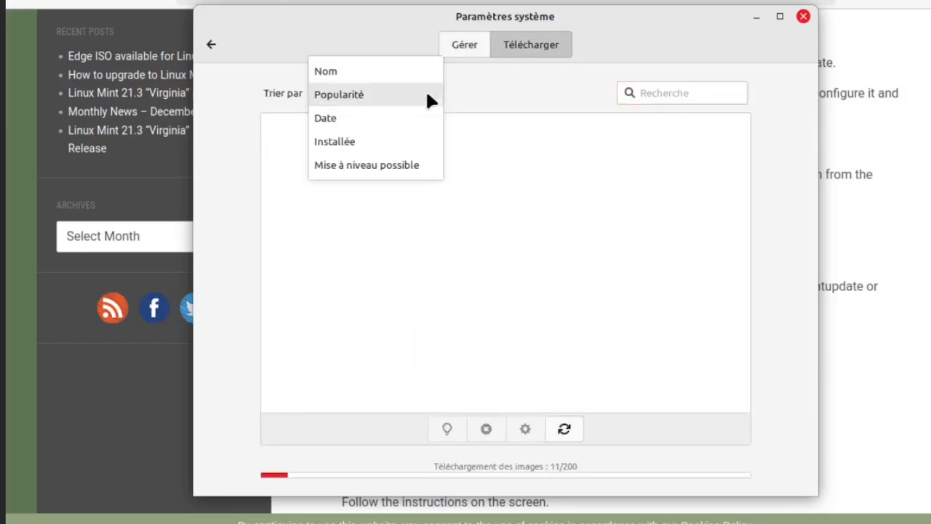
left_click(381, 170)
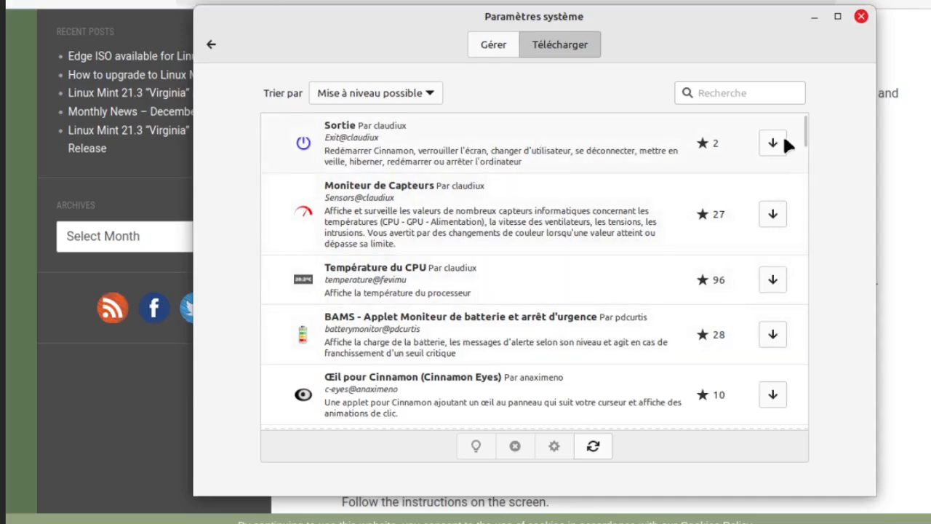
left_click_drag(803, 124, 815, 107)
left_click(859, 17)
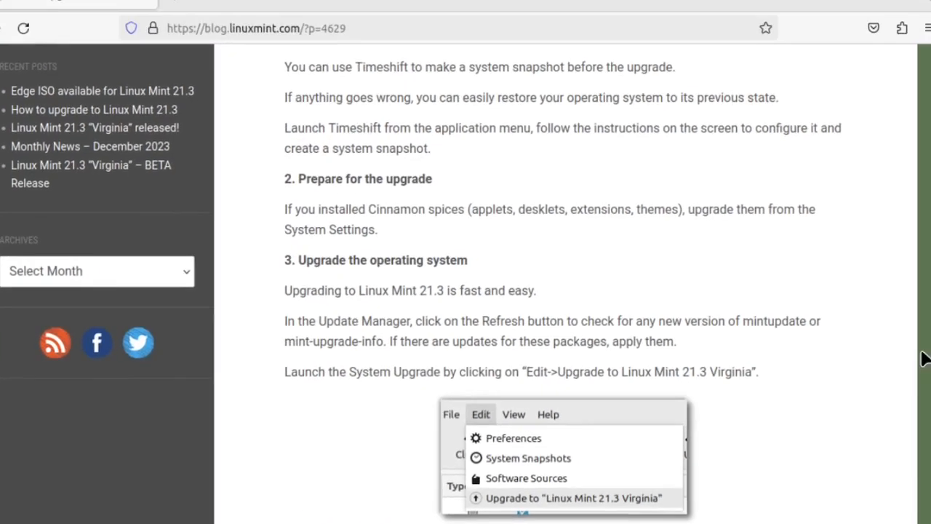
- Read the post's sections on upgrading the operating system, changing the artwork and rebooting the computer
scroll(499, 267, "down", 5)
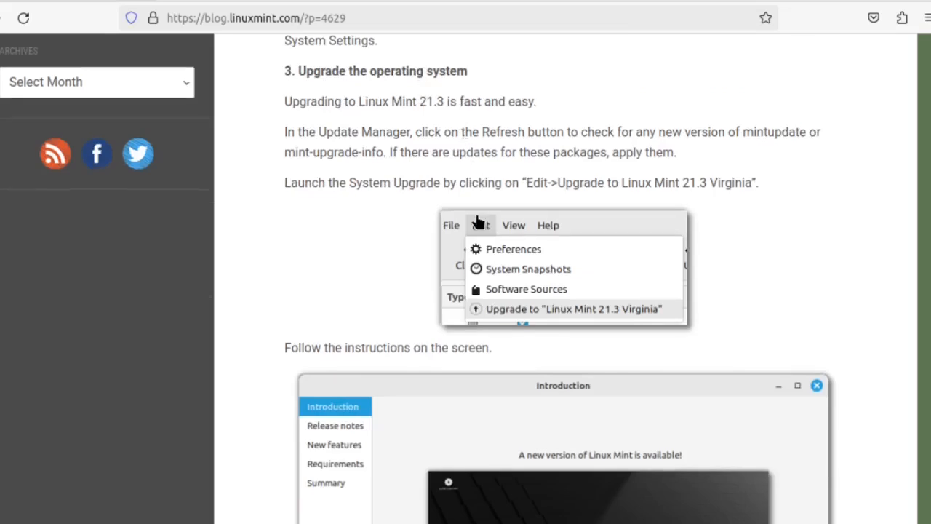
scroll(477, 219, "down", 5)
scroll(477, 222, "down", 4)
scroll(477, 222, "down", 2)
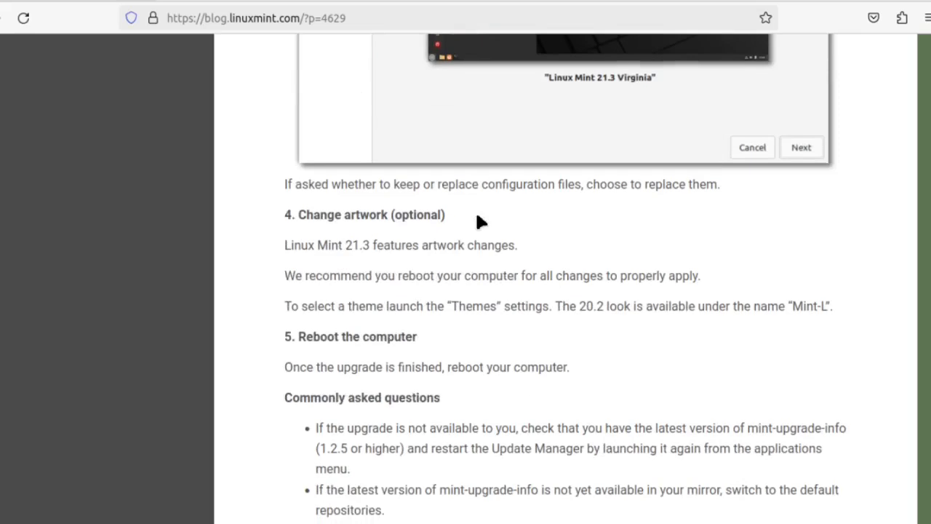
scroll(476, 215, "down", 2)
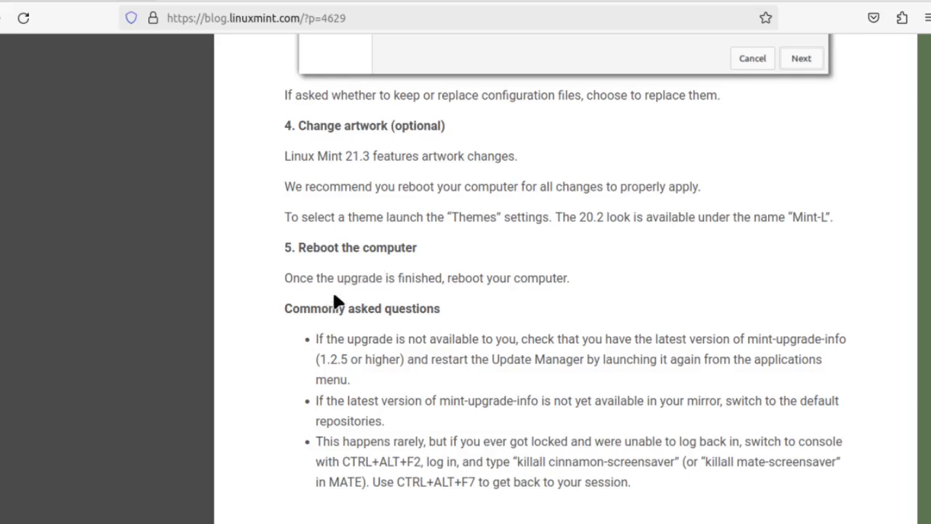
- Examine the three commonly asked questions, highlighting each answer and the "killall cinnamon-screensaver" command
scroll(338, 283, "down", 3)
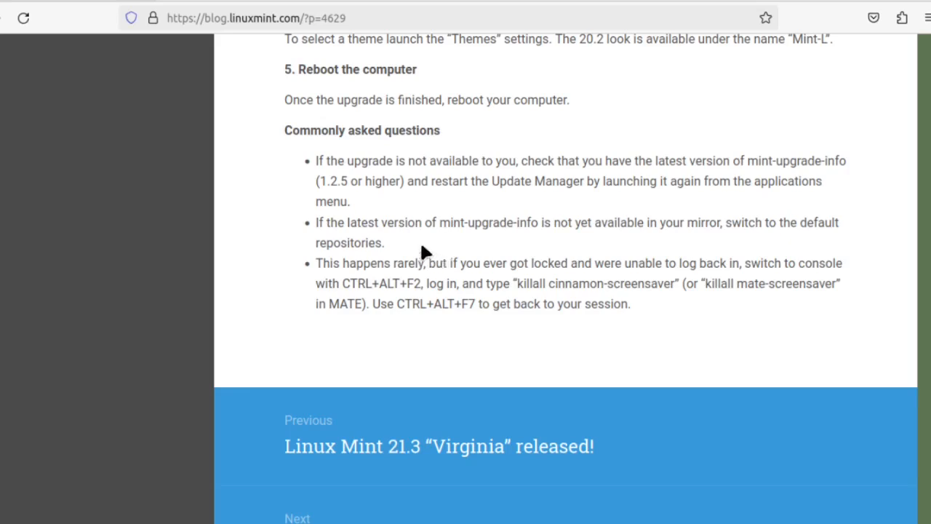
left_click_drag(398, 247, 296, 217)
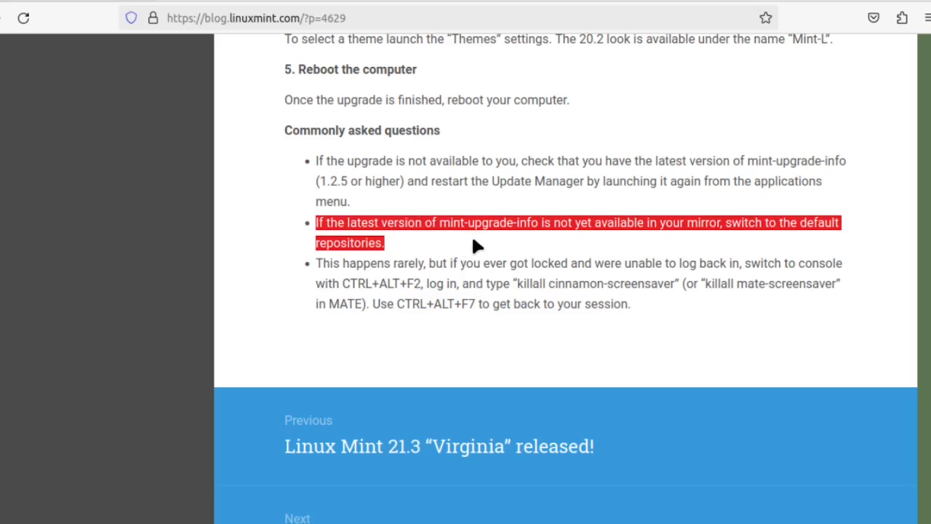
left_click_drag(363, 206, 312, 163)
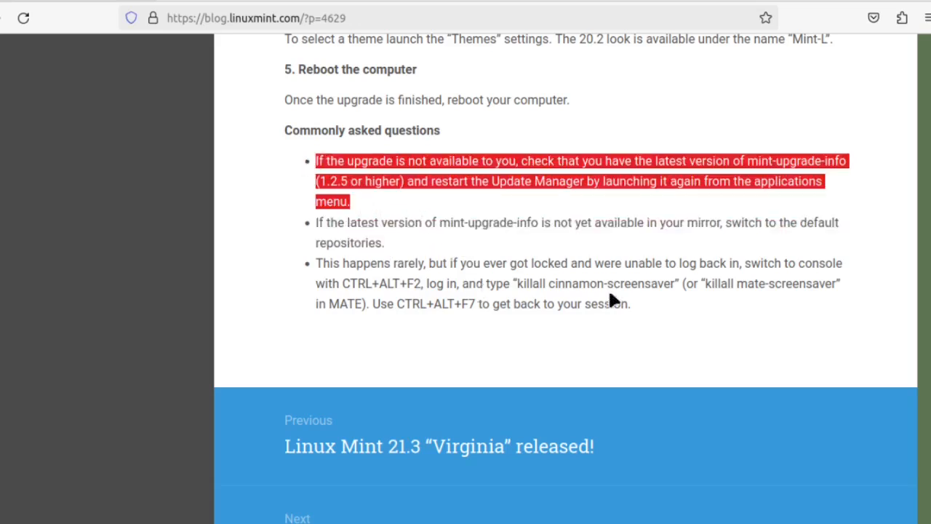
left_click_drag(654, 305, 289, 277)
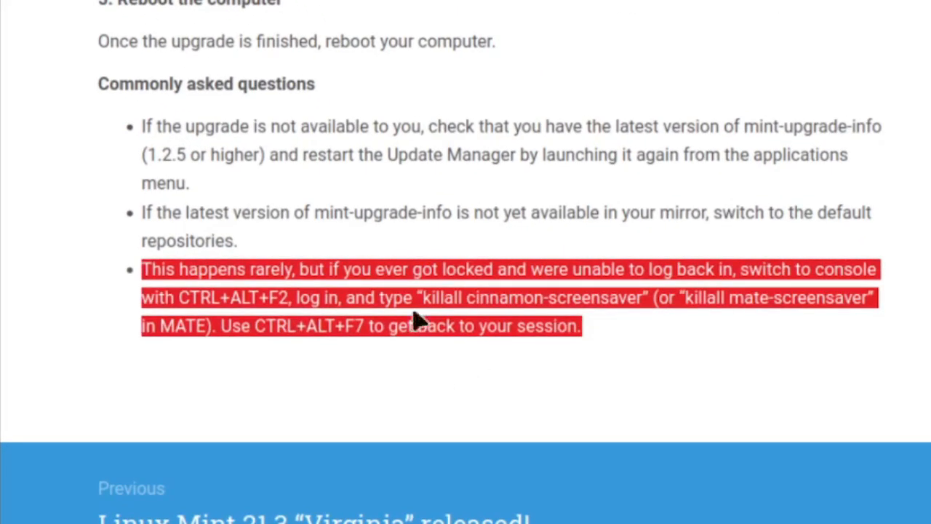
left_click_drag(421, 298, 643, 296)
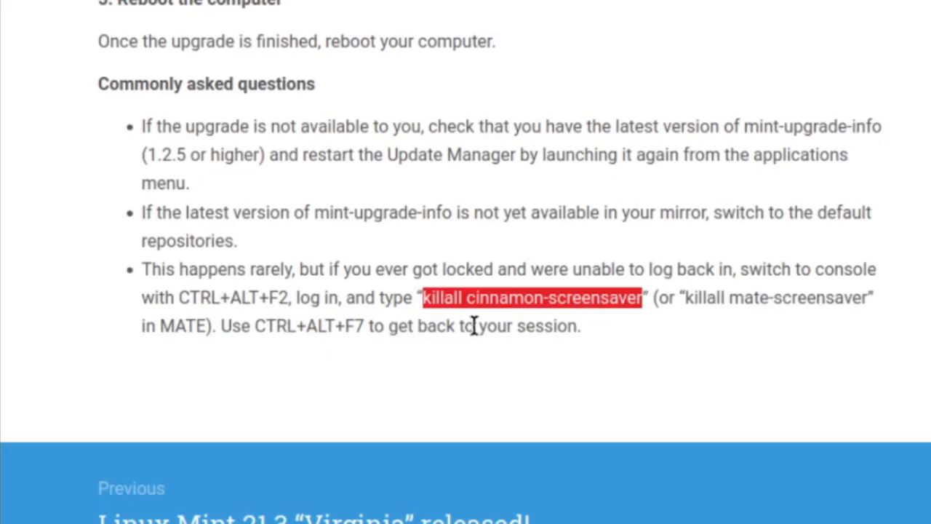
- Go back to the beginning of the post and review its instructions down to "Upgrade the operating system"
scroll(619, 374, "up", 5)
scroll(618, 374, "up", 15)
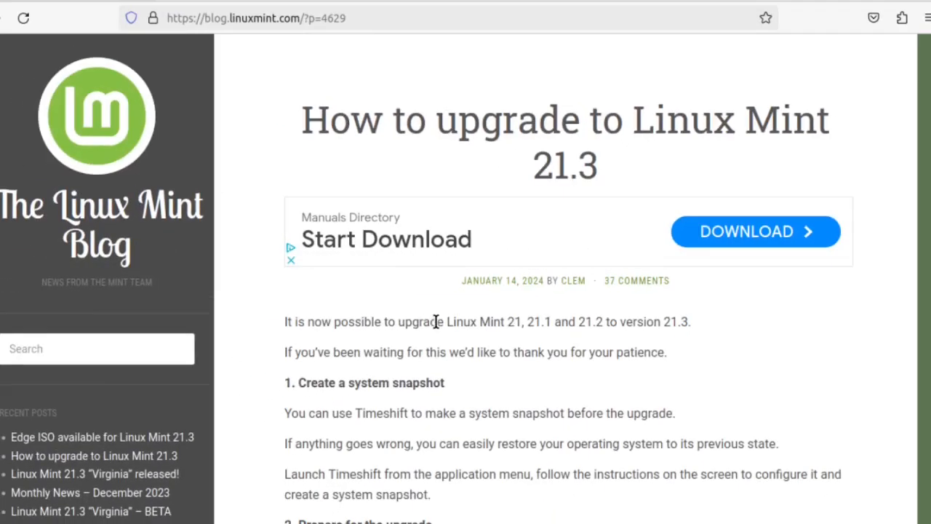
scroll(323, 327, "down", 4)
scroll(437, 327, "down", 3)
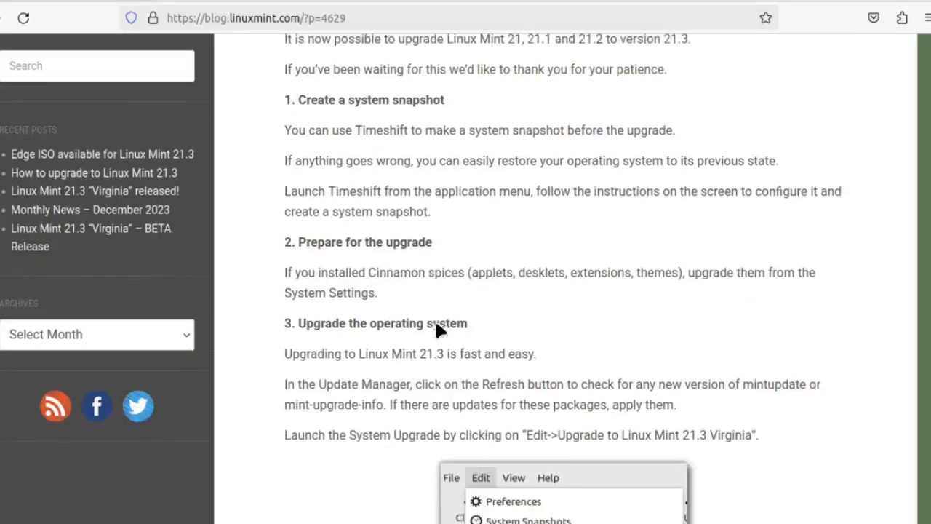
- Switch to the Update Manager, start the upgrade to "Linux Mint 21.3 Virginia" and advance its assistant to the release notes page
scroll(436, 331, "up", 7)
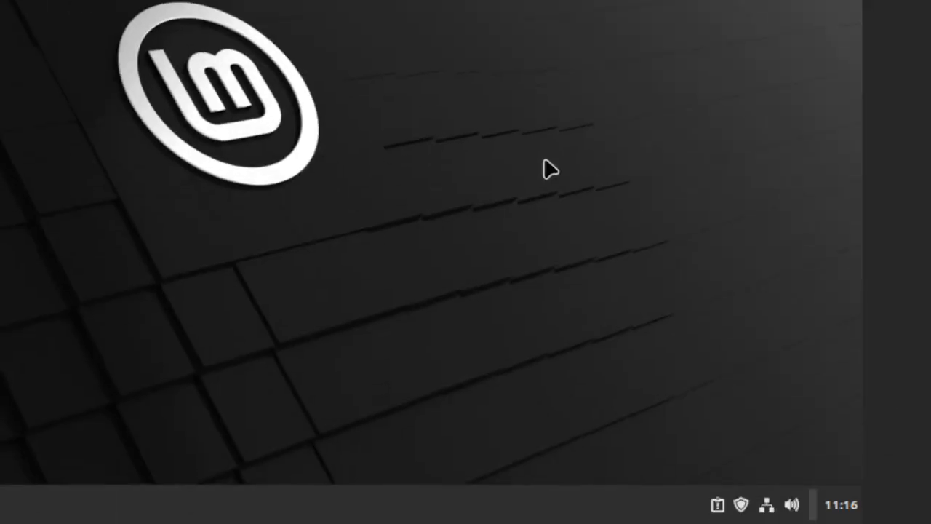
left_click(741, 505)
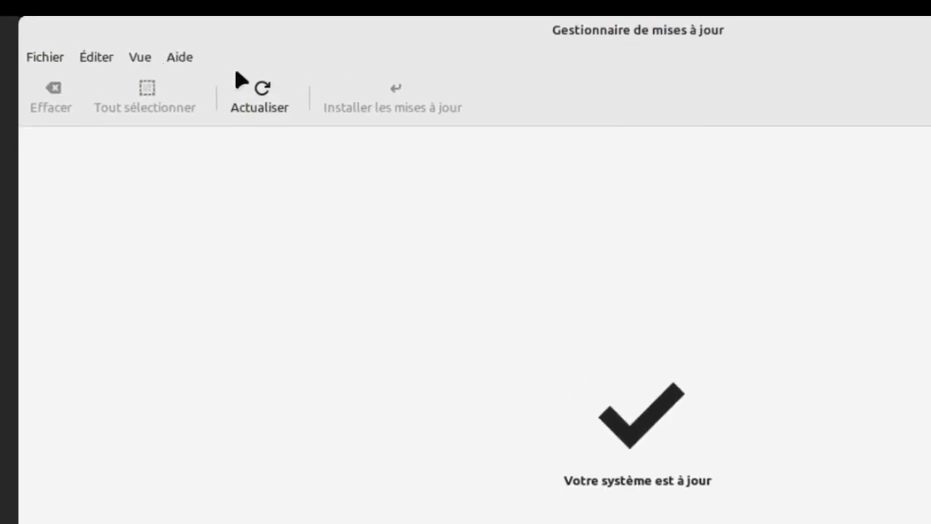
left_click(146, 58)
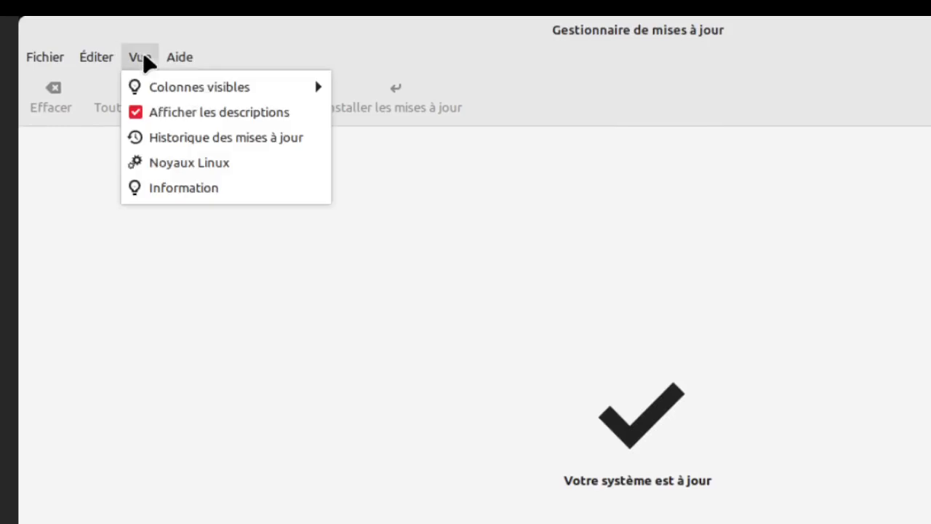
mouse_move(95, 58)
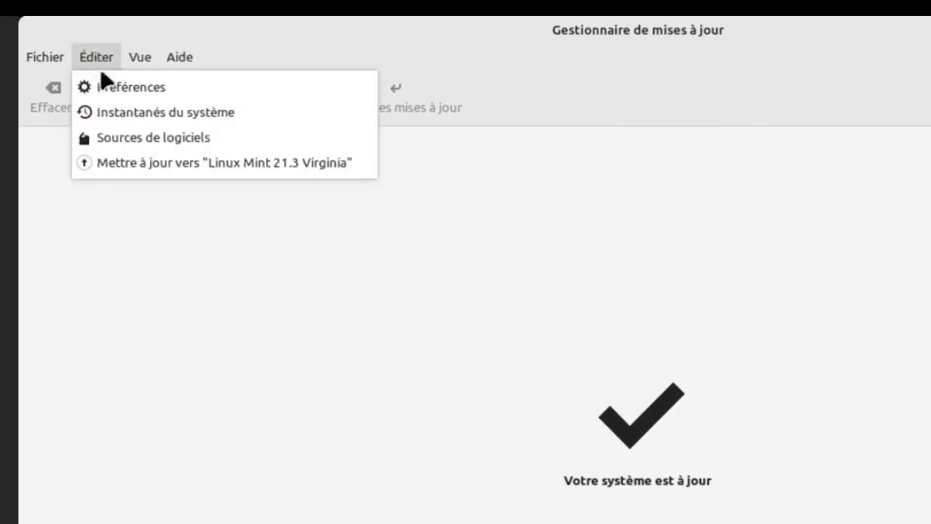
left_click(156, 169)
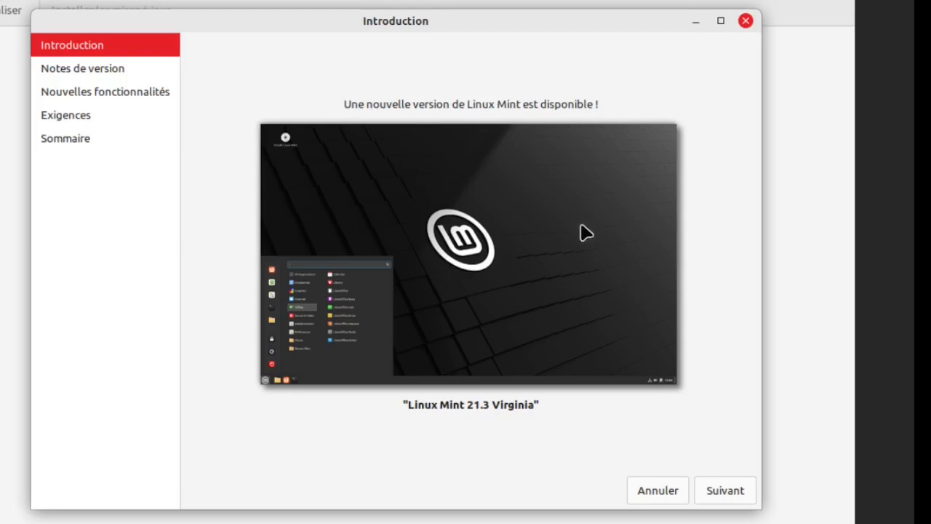
left_click(726, 489)
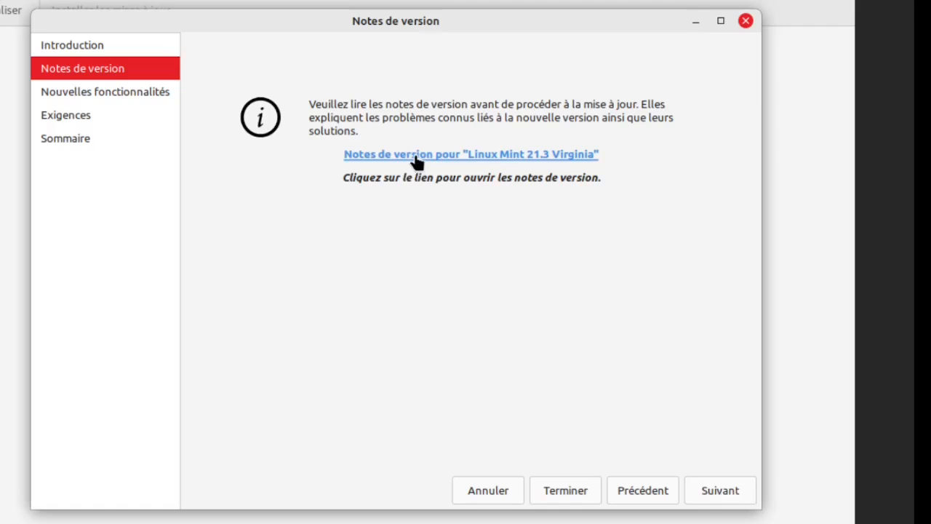
- Open the Linux Mint 21.3 Virginia release notes and skim the known issues, tips and advice on choosing the right version
left_click(501, 156)
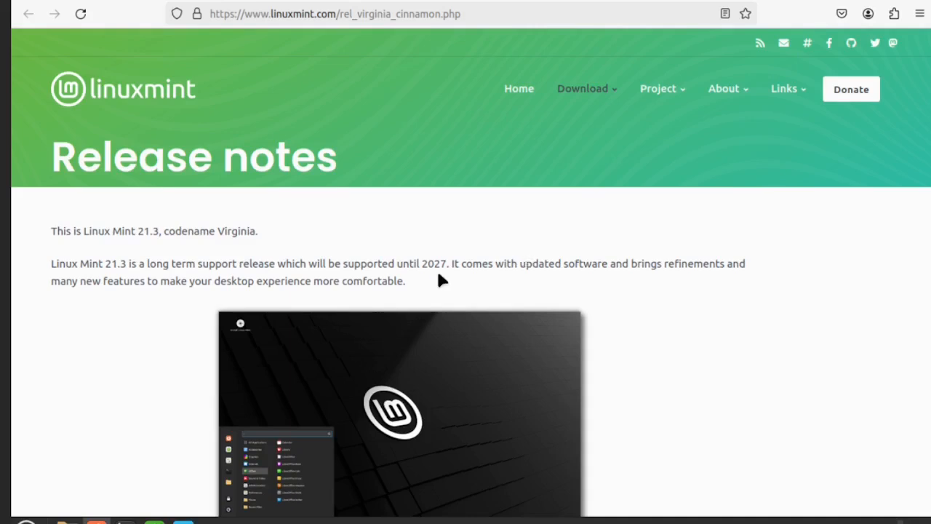
scroll(446, 267, "down", 5)
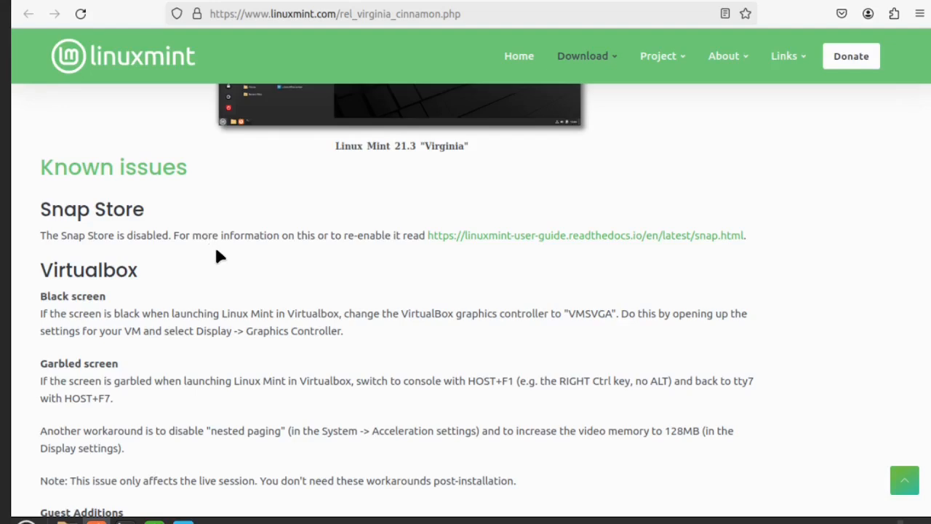
scroll(218, 256, "down", 2)
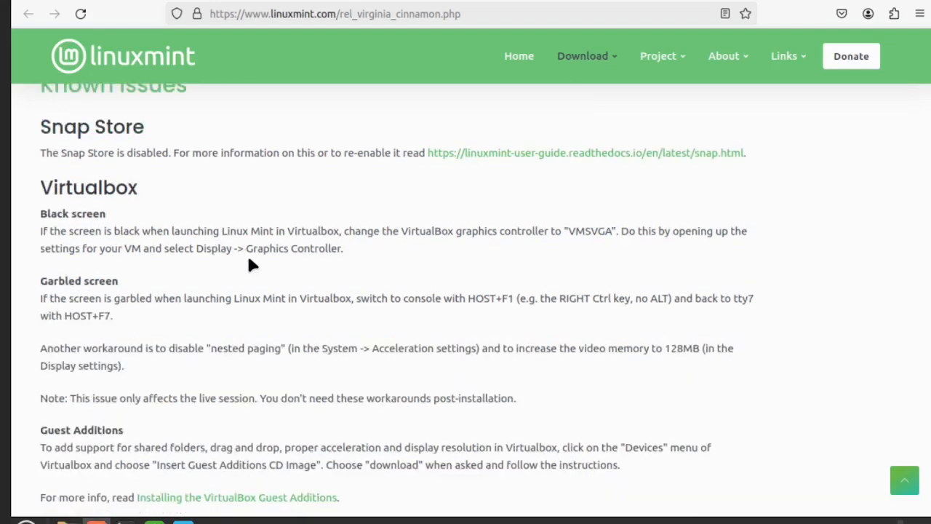
scroll(247, 263, "down", 8)
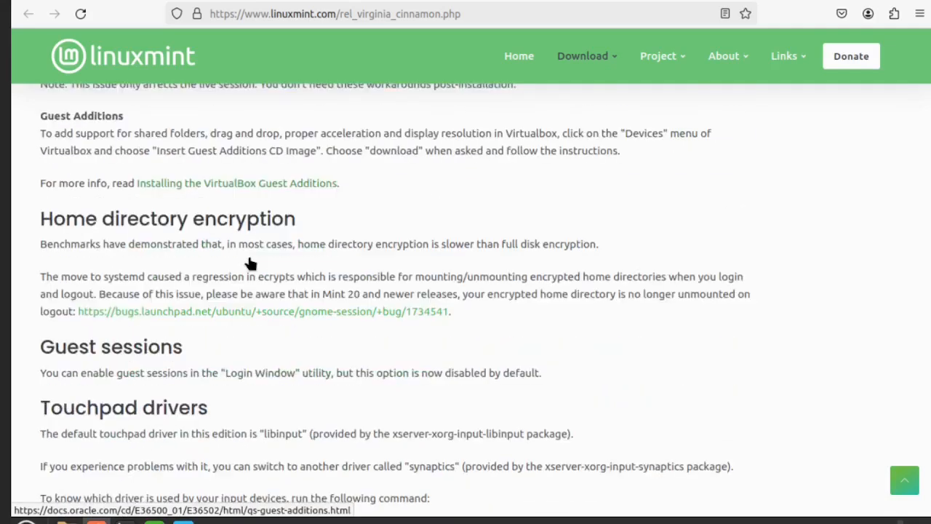
scroll(248, 256, "down", 19)
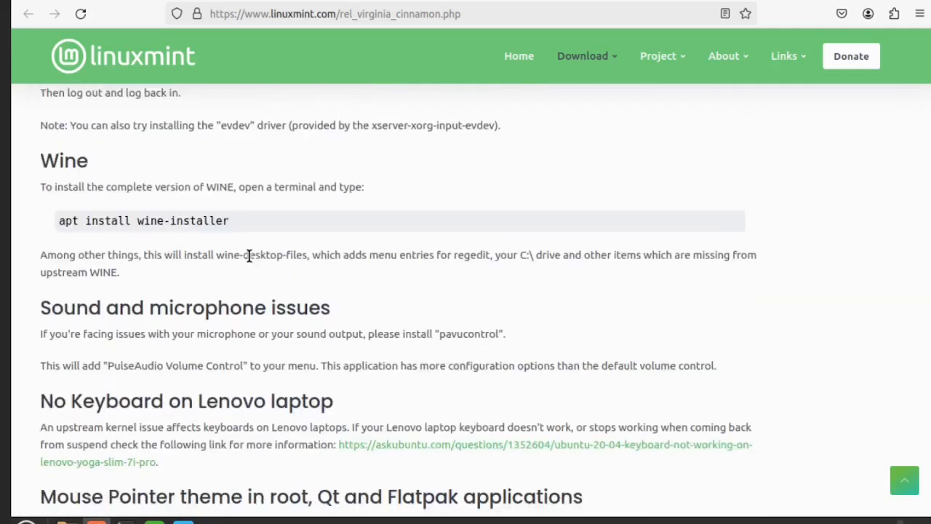
scroll(248, 256, "down", 9)
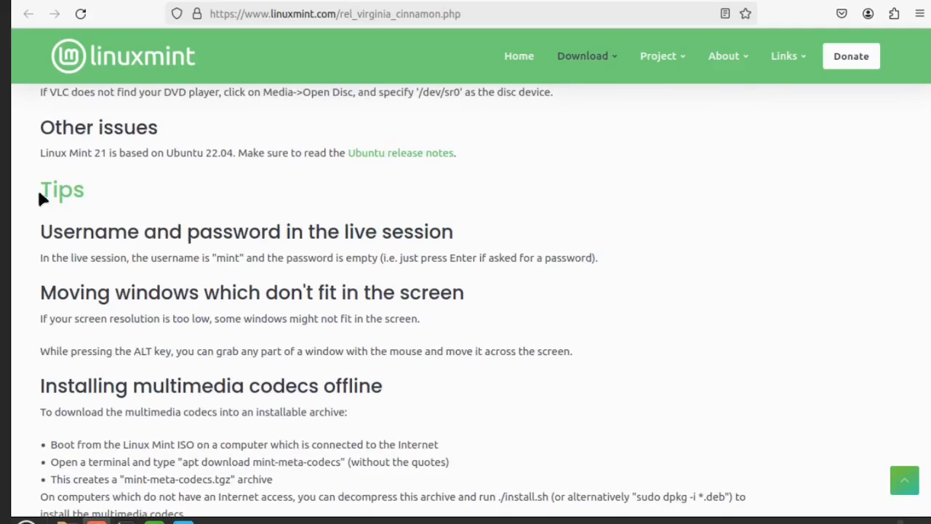
scroll(285, 285, "down", 6)
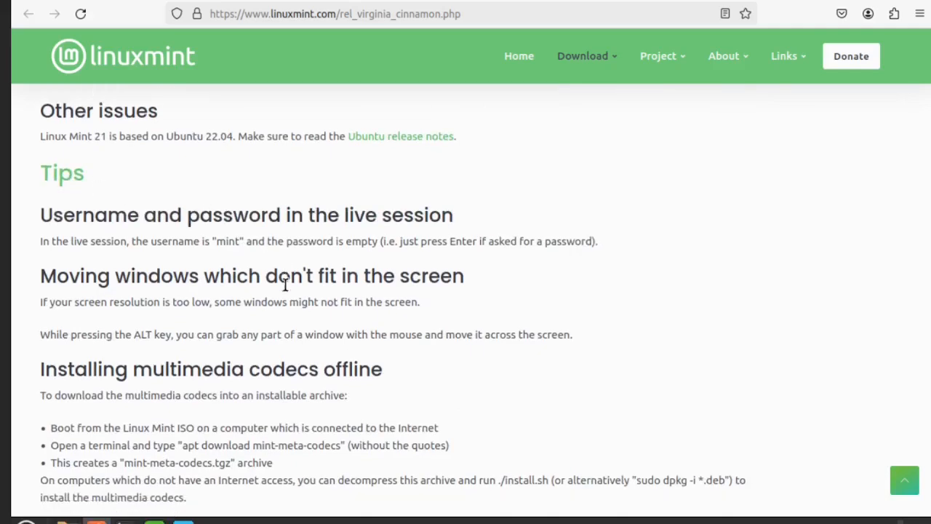
scroll(285, 284, "down", 14)
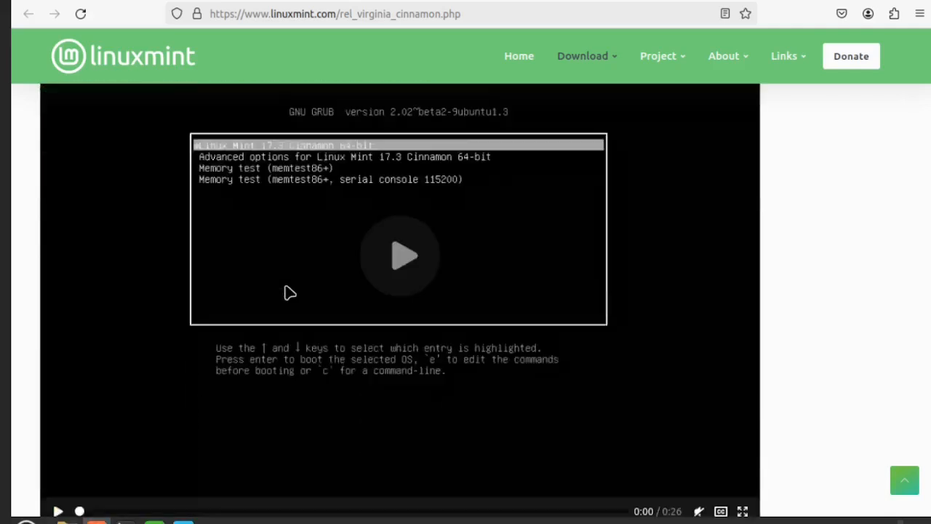
scroll(290, 292, "down", 10)
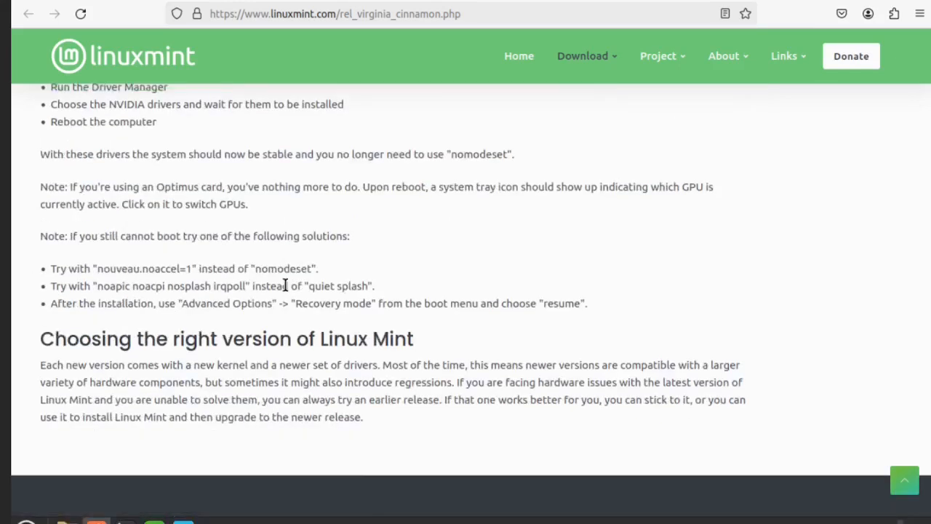
scroll(285, 284, "up", 2)
scroll(285, 285, "up", 13)
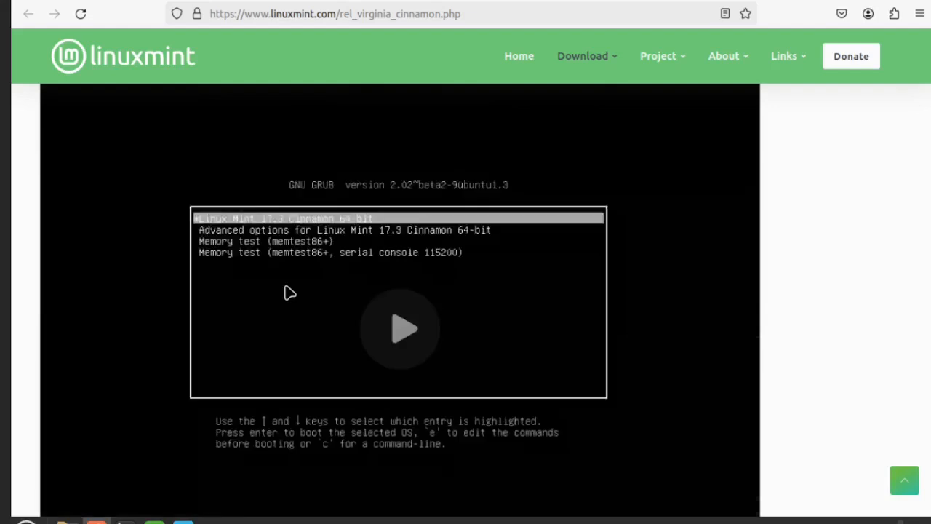
scroll(289, 292, "up", 6)
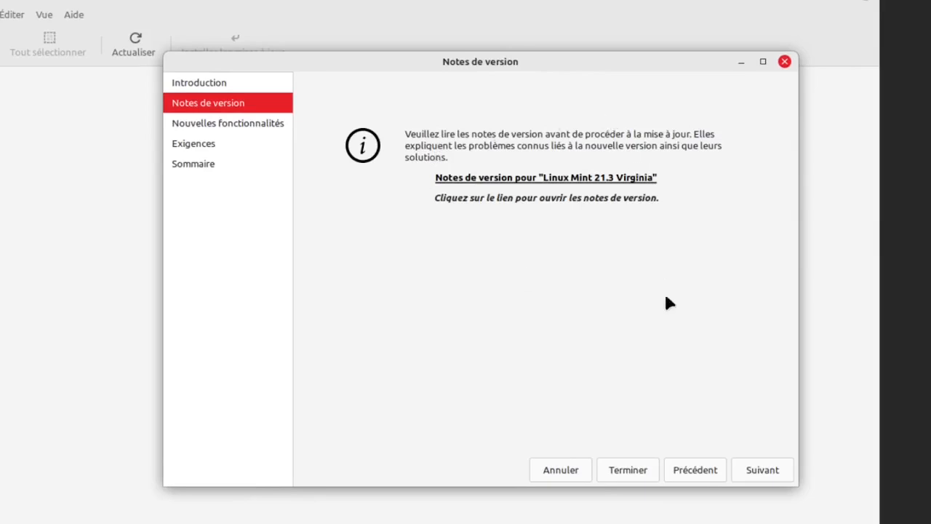
- Continue through the assistant to the requirements, accept the upgrade risks, and apply the upgrade by authenticating with the account password
left_click(767, 469)
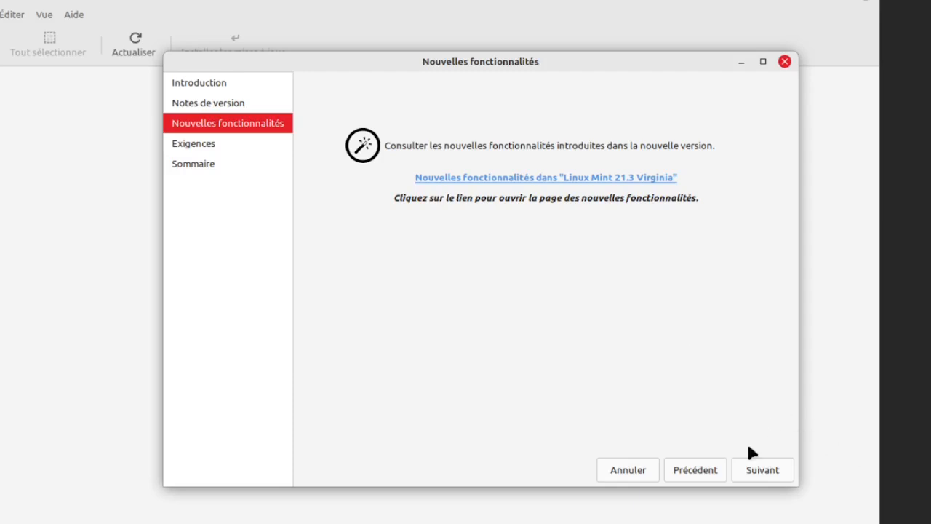
left_click(762, 469)
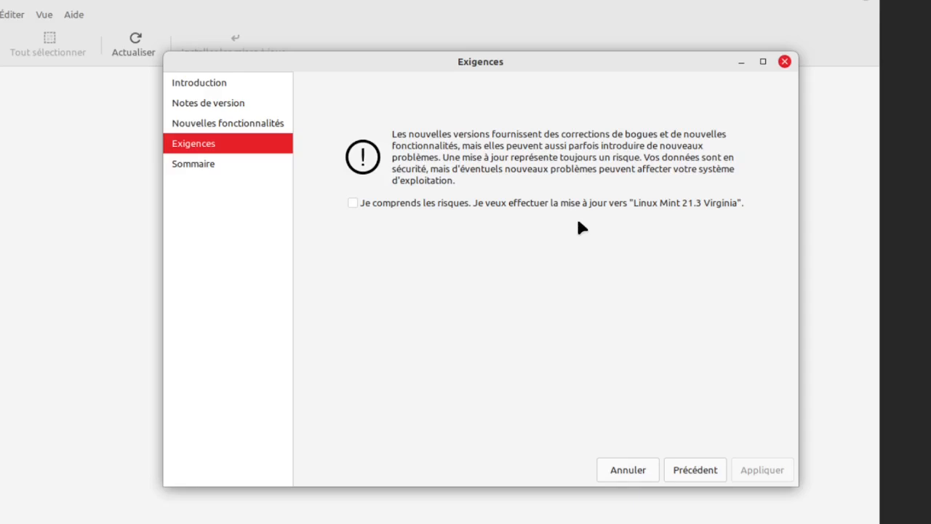
left_click(353, 203)
left_click(758, 469)
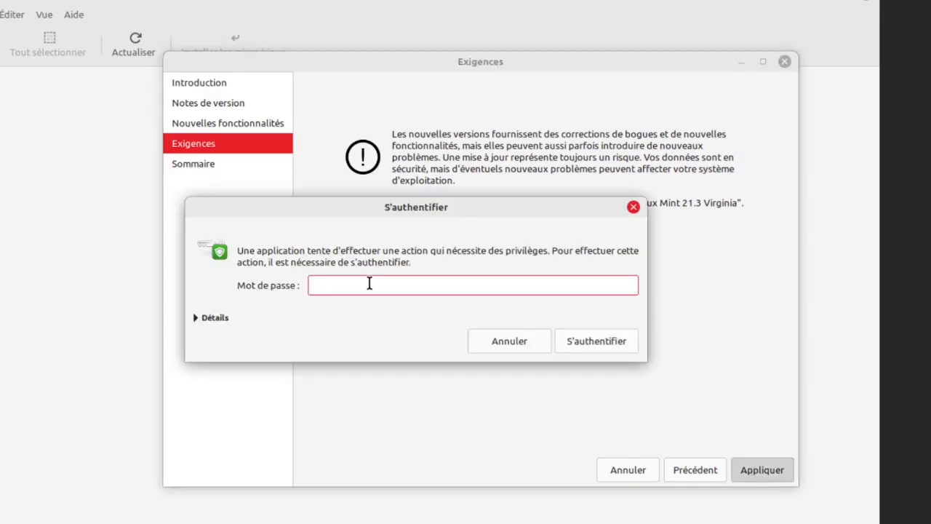
type("*")
key("Return")
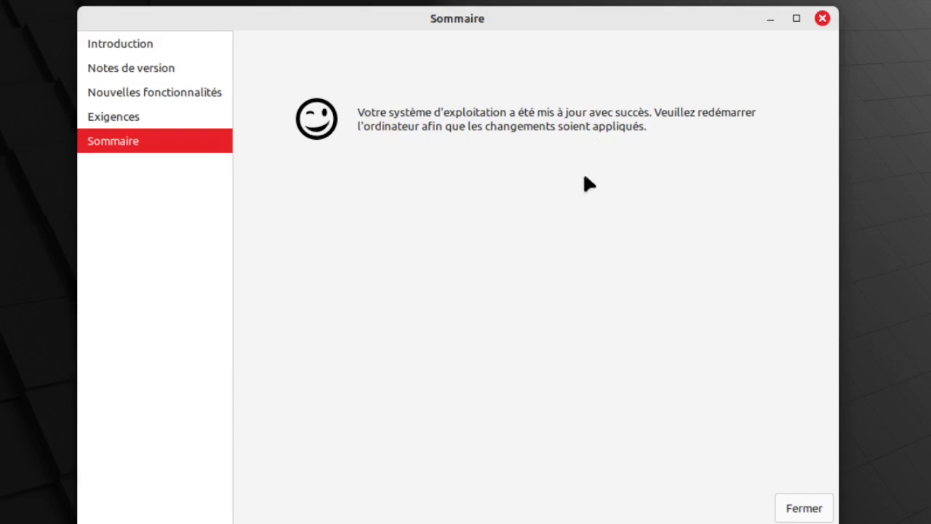
- Close the upgrade summary and restart the computer, logging back in with the account password
left_click(802, 509)
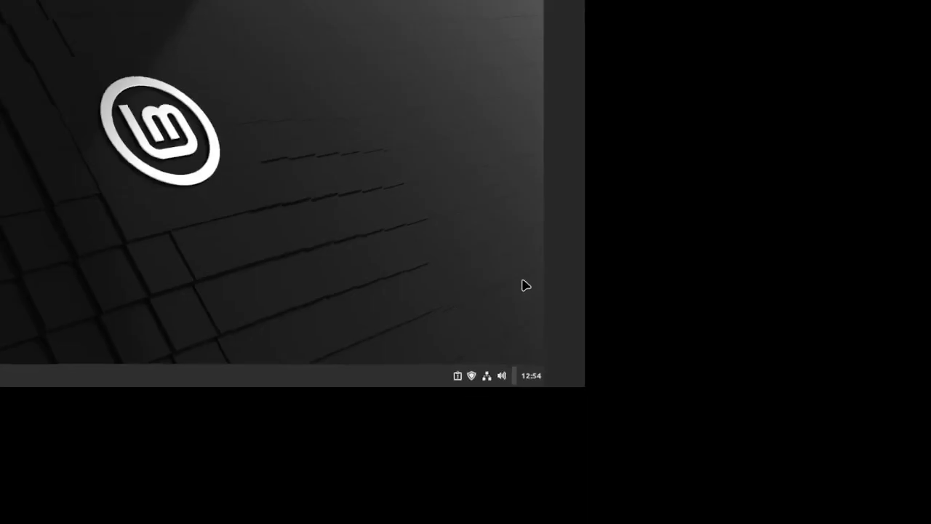
left_click(63, 512)
left_click(83, 456)
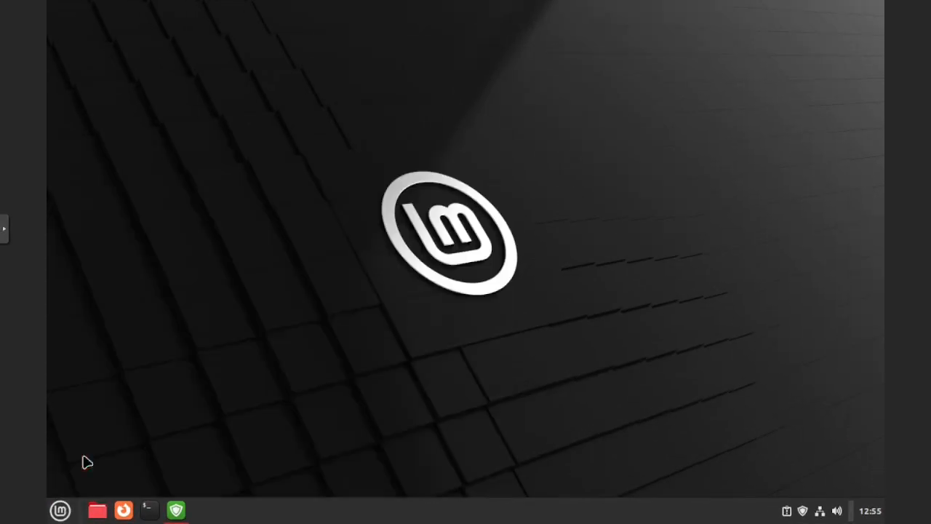
left_click(411, 282)
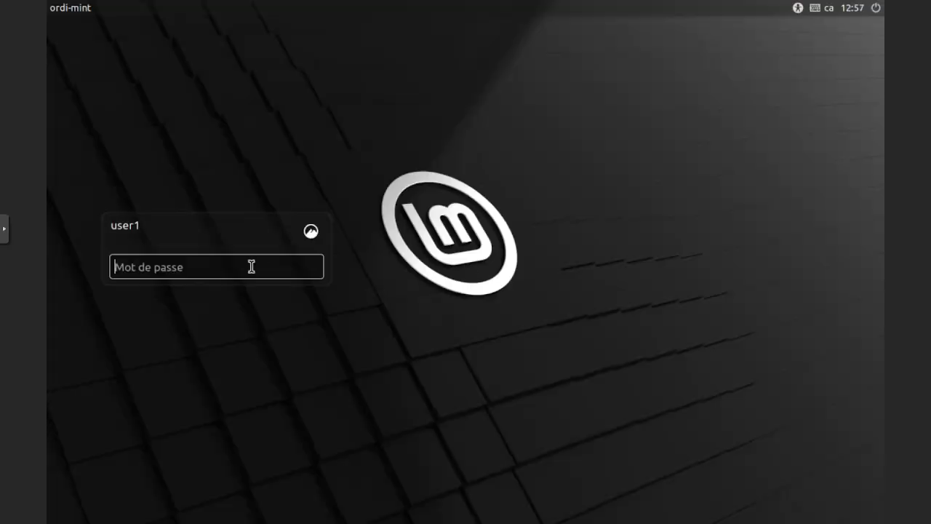
type("•••••")
key("Return")
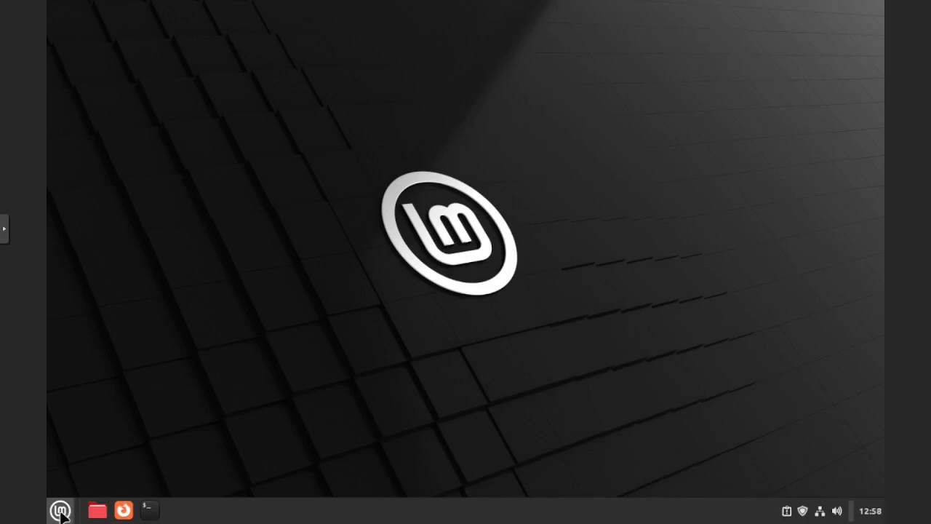
- Search the applications for "inf" and open the system information to check the installed Linux Mint version
left_click(61, 512)
type("inf")
left_click(303, 185)
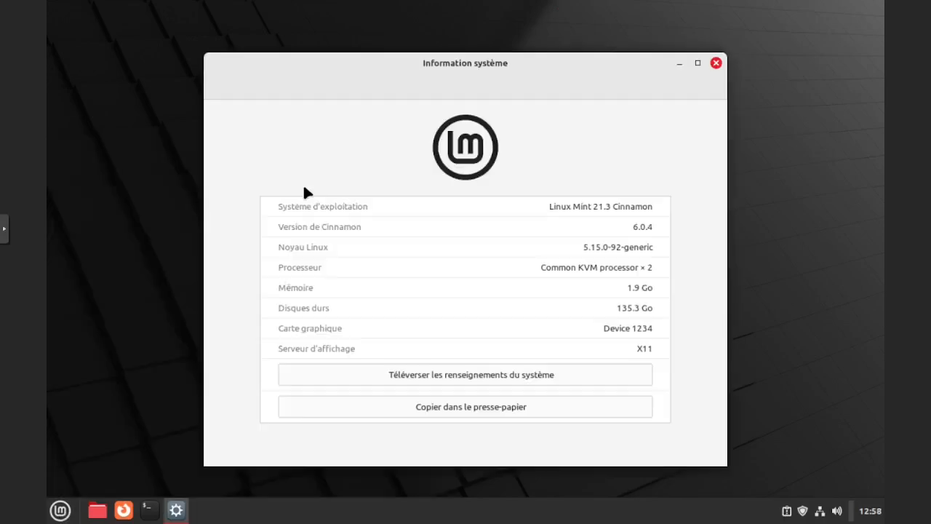